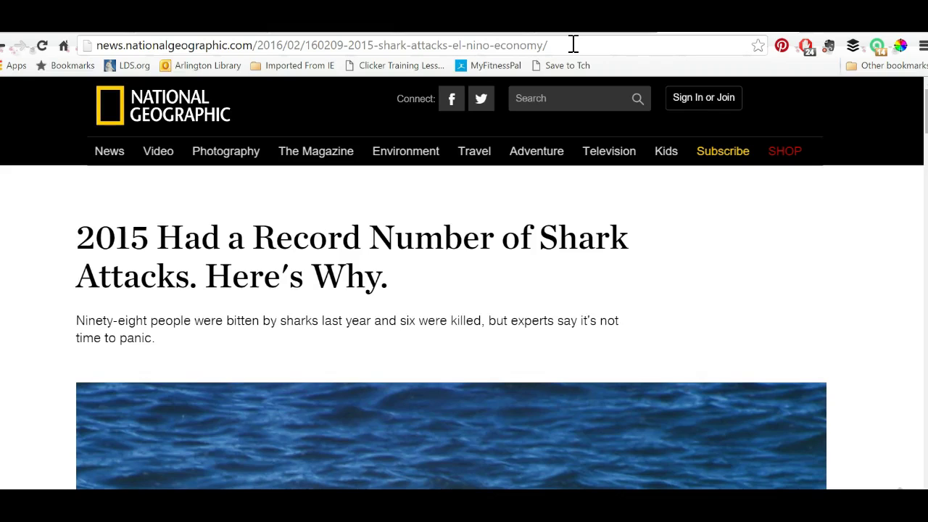
# Copy the shark-attack article's URL from Chrome's address bar and paste it into Bitly's shorten box
pyautogui.moveTo(573, 45); pyautogui.dragTo(96, 45)
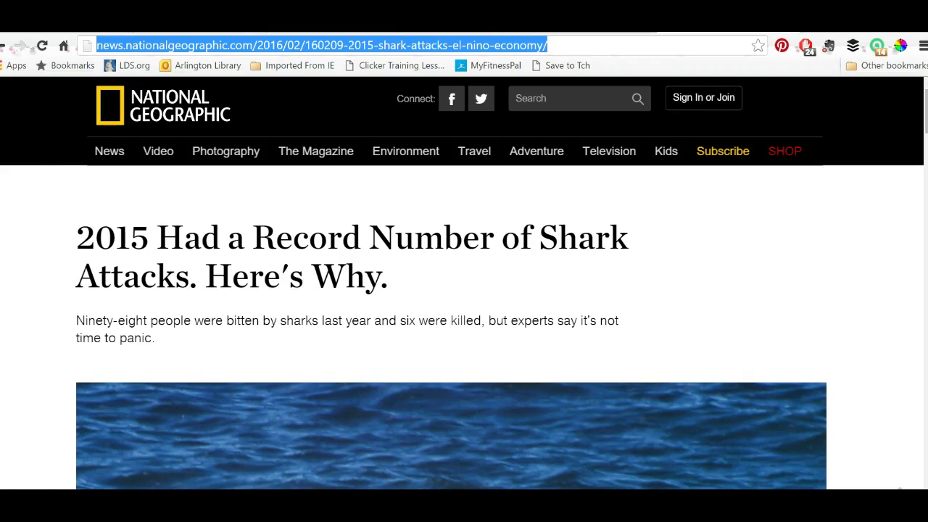
pyautogui.hotkey('ctrl', 'Tab')
pyautogui.click(222, 102)
pyautogui.hotkey('ctrl', 'v')
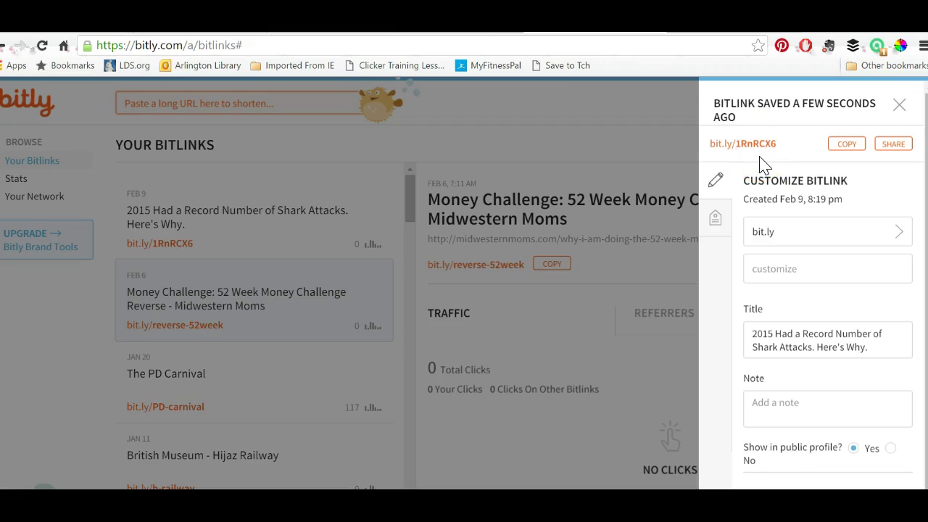
# Replace the random bit.ly/1RnRCX6 code with the custom back-half why-shark-attacks
pyautogui.click(765, 232)
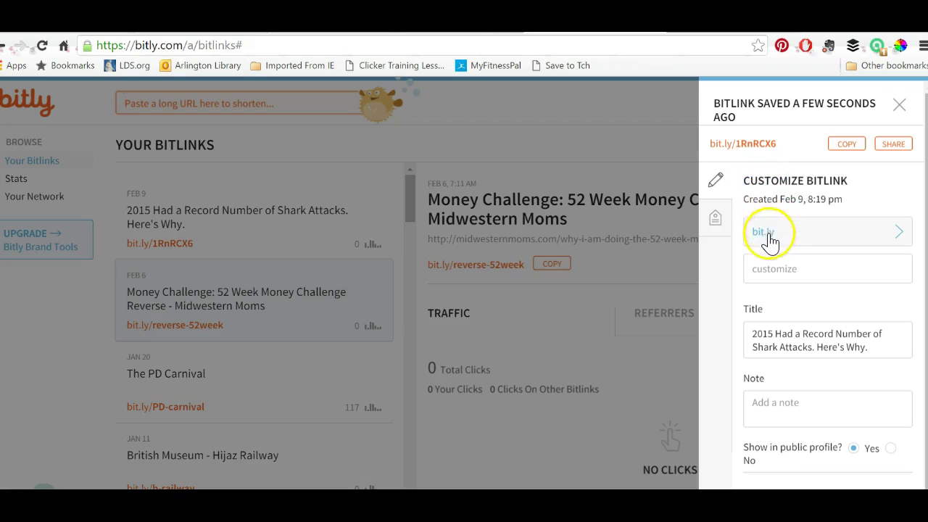
pyautogui.click(761, 271)
pyautogui.write('why-shark')
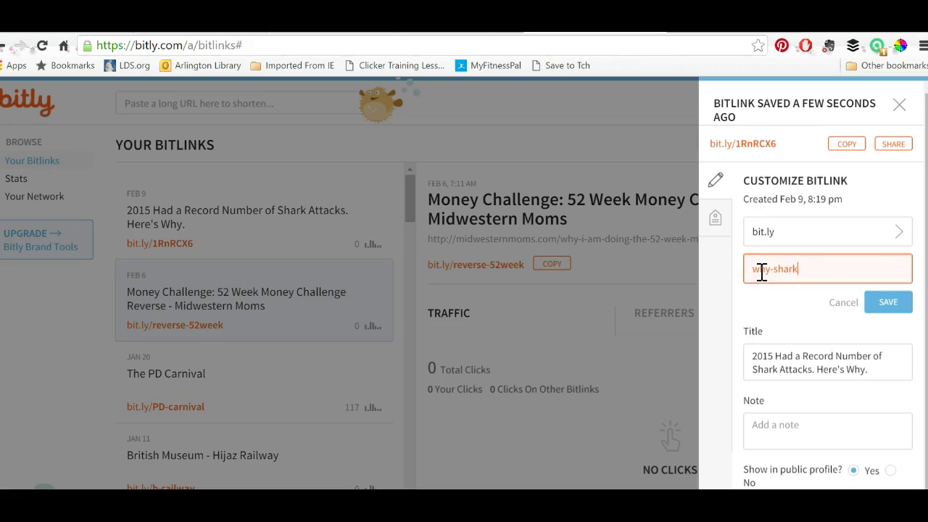
pyautogui.write('-attacks')
pyautogui.press('Return')
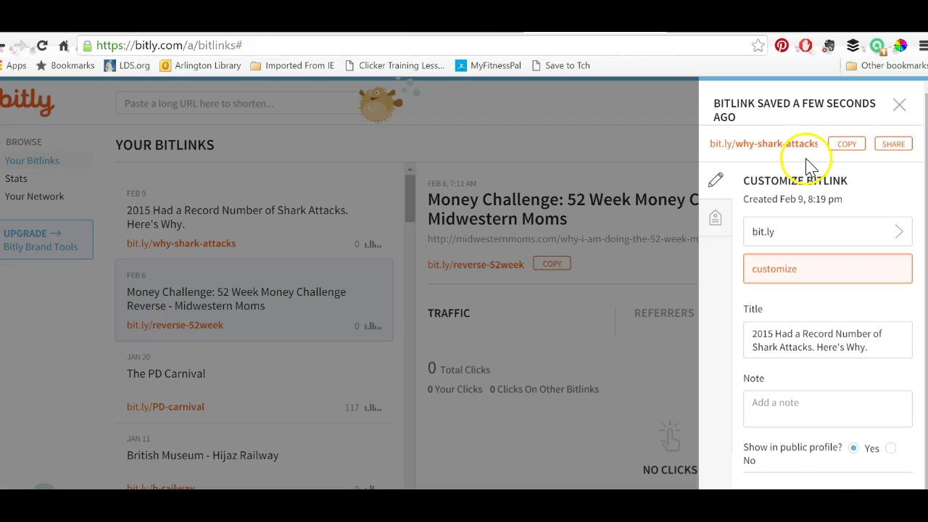
pyautogui.click(719, 185)
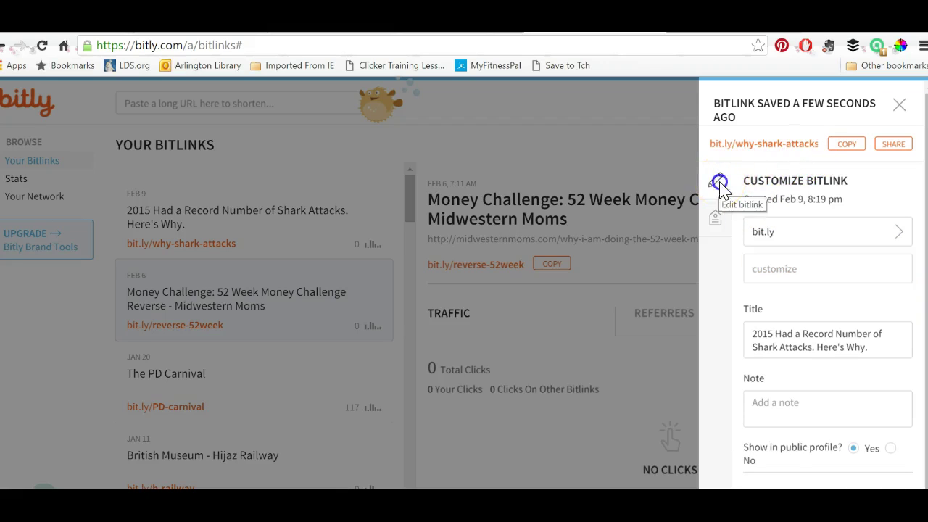
# Change the shark-attack bitlink's back-half from why-shark-attacks to sharkattacksup
pyautogui.click(770, 268)
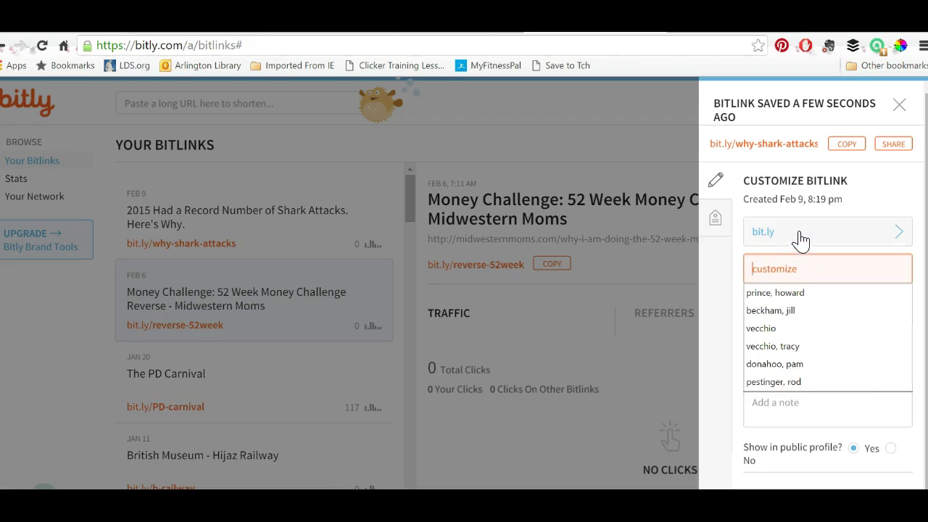
pyautogui.click(822, 181)
pyautogui.click(765, 267)
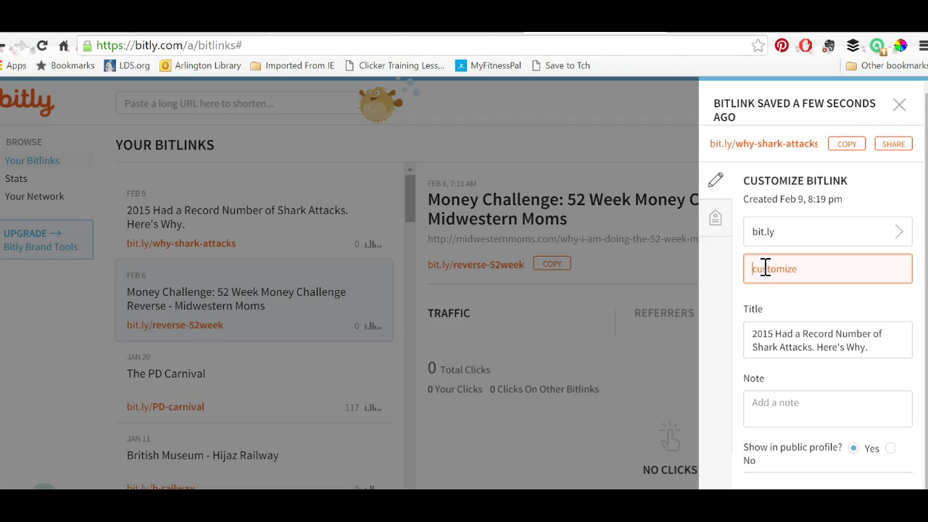
pyautogui.write('sha')
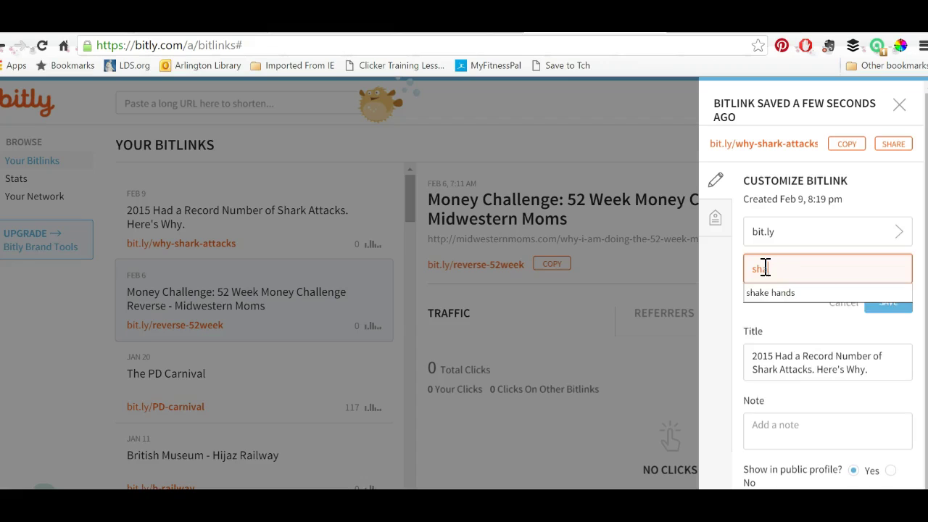
pyautogui.write('rkattacksup')
pyautogui.press('Return')
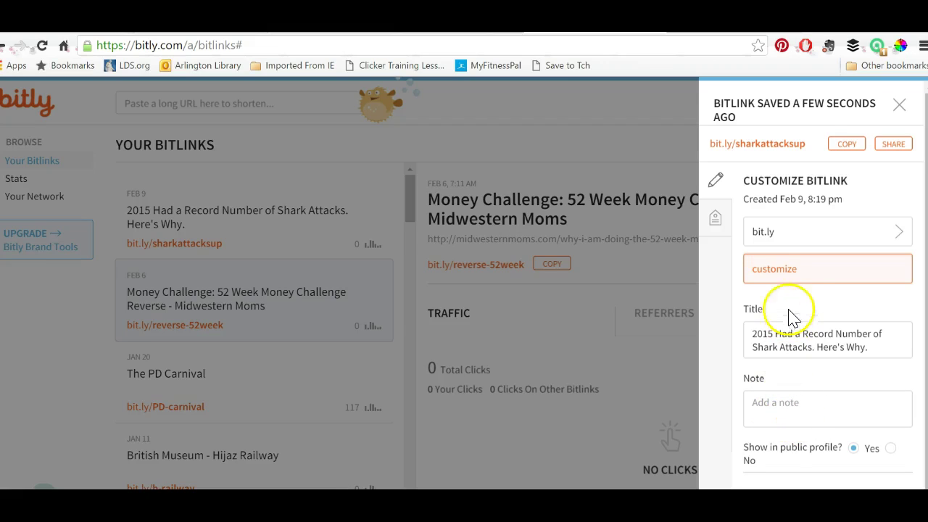
# Look over the bitlink's tagging options, then close the editing panel
pyautogui.click(716, 230)
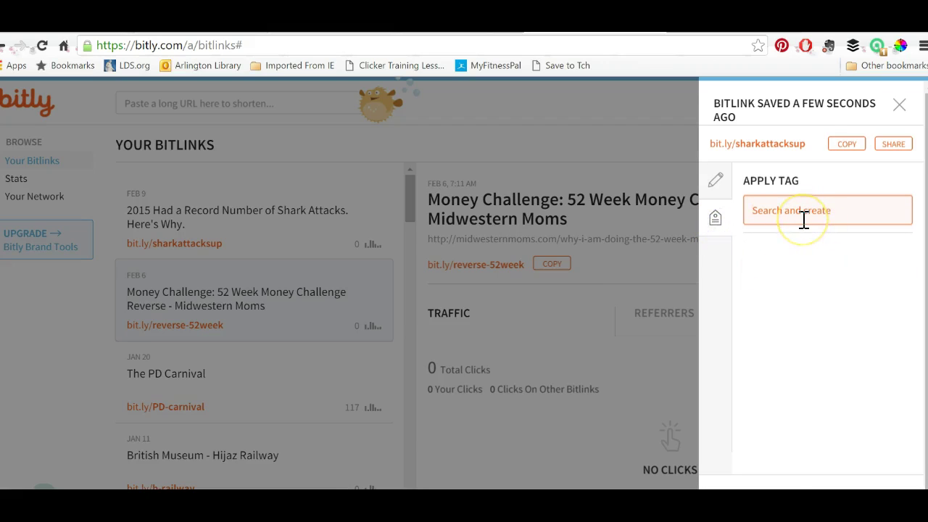
pyautogui.click(715, 178)
pyautogui.click(898, 110)
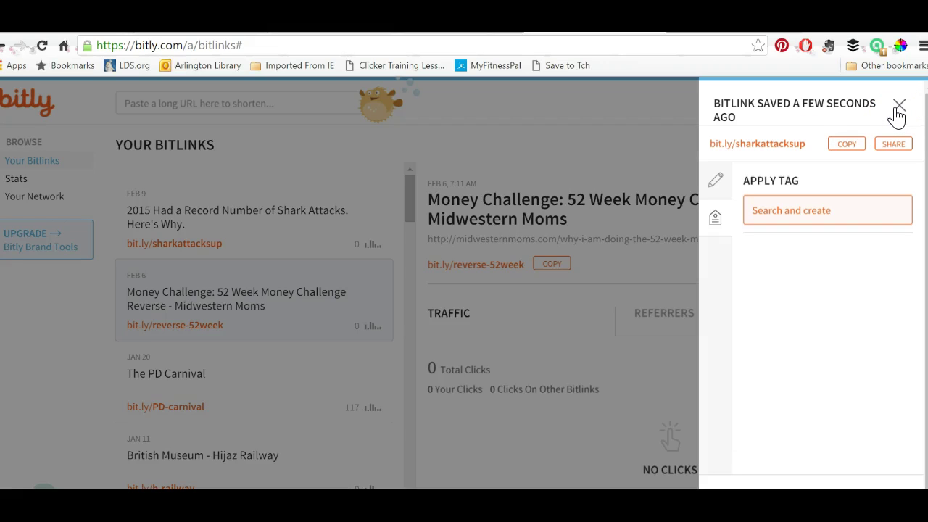
pyautogui.click(898, 110)
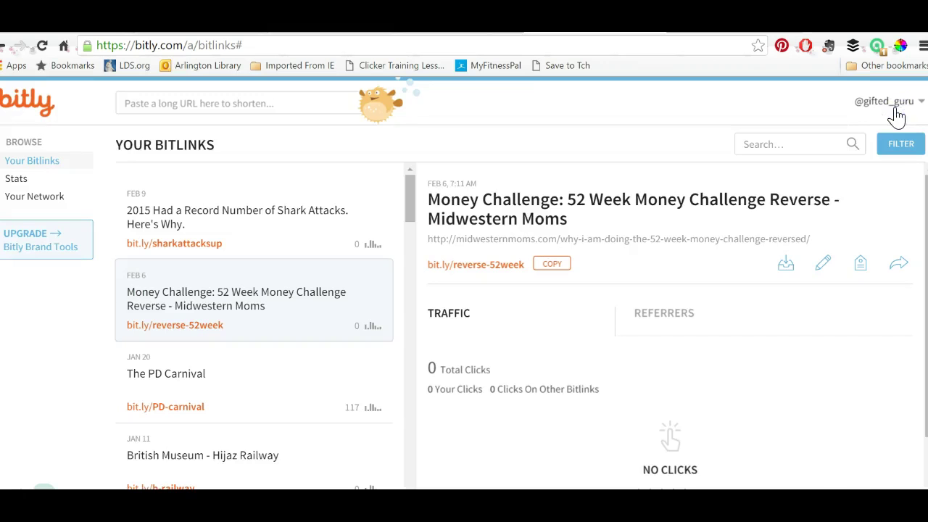
# View The PD Carnival link's stats, then open Cleaning Schedule.pdf's details with 695 total clicks
pyautogui.click(270, 403)
pyautogui.click(277, 385)
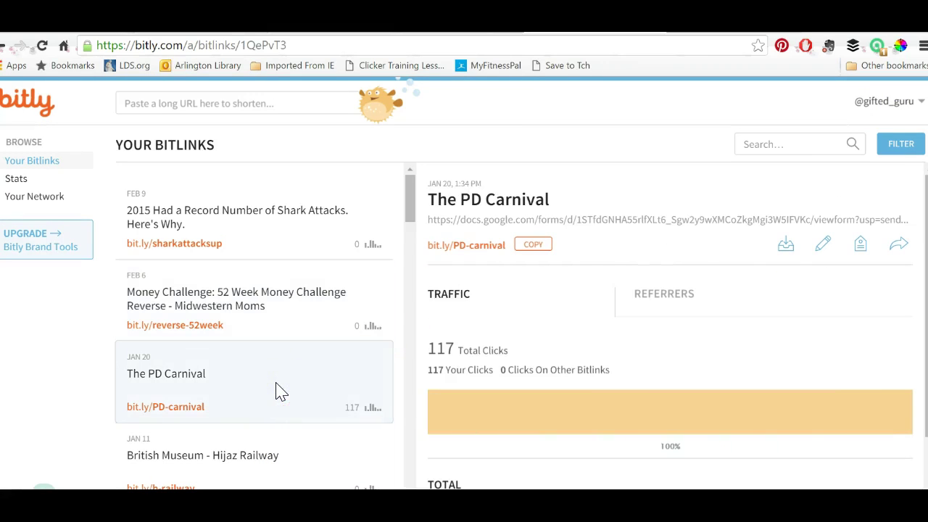
pyautogui.click(417, 399)
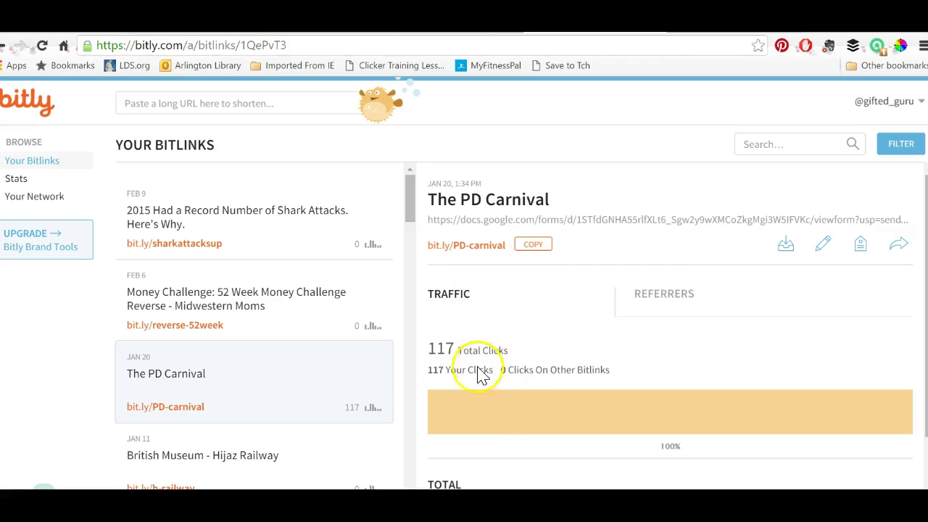
pyautogui.moveTo(414, 203); pyautogui.dragTo(419, 466)
pyautogui.moveTo(408, 356); pyautogui.dragTo(412, 396)
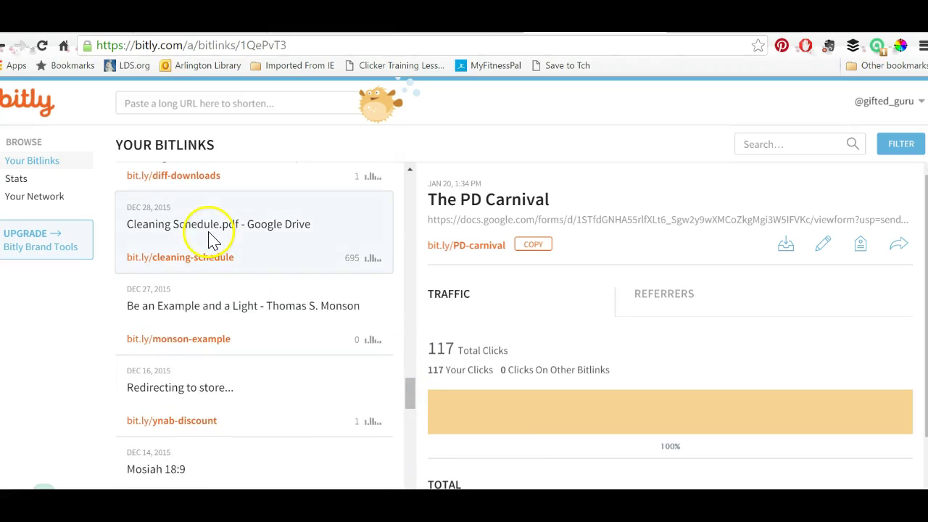
pyautogui.click(210, 235)
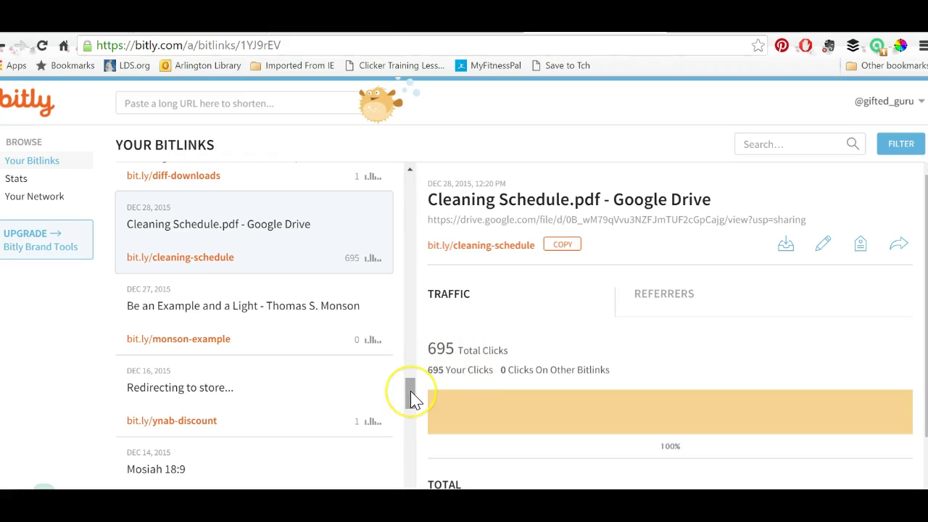
pyautogui.moveTo(411, 391); pyautogui.dragTo(414, 182)
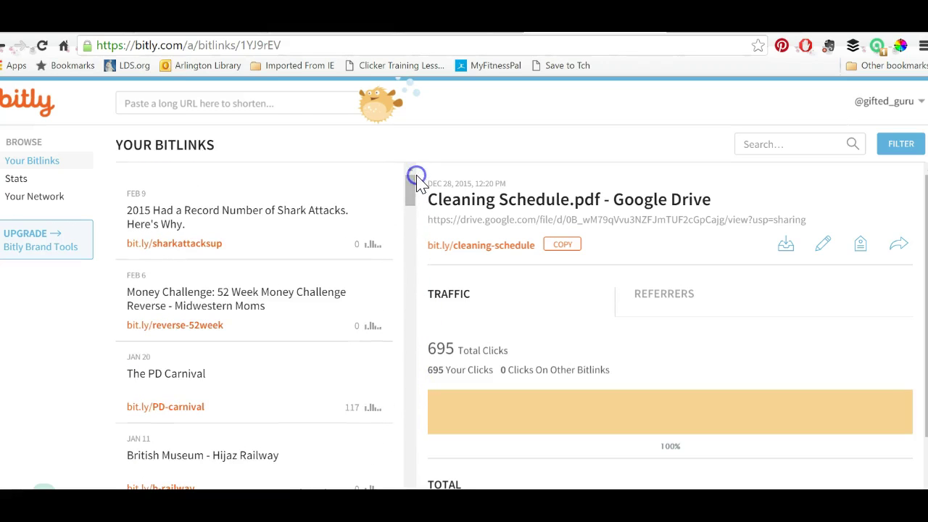
# Search the bitlinks for 'brain' and open How to Rewire Your Burned-Out Brain (814 clicks)
pyautogui.click(756, 145)
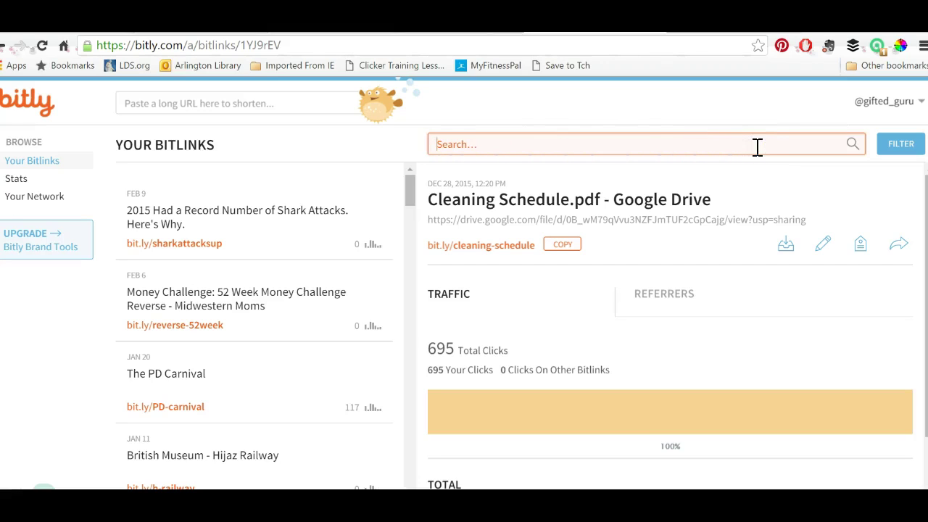
pyautogui.write('ba')
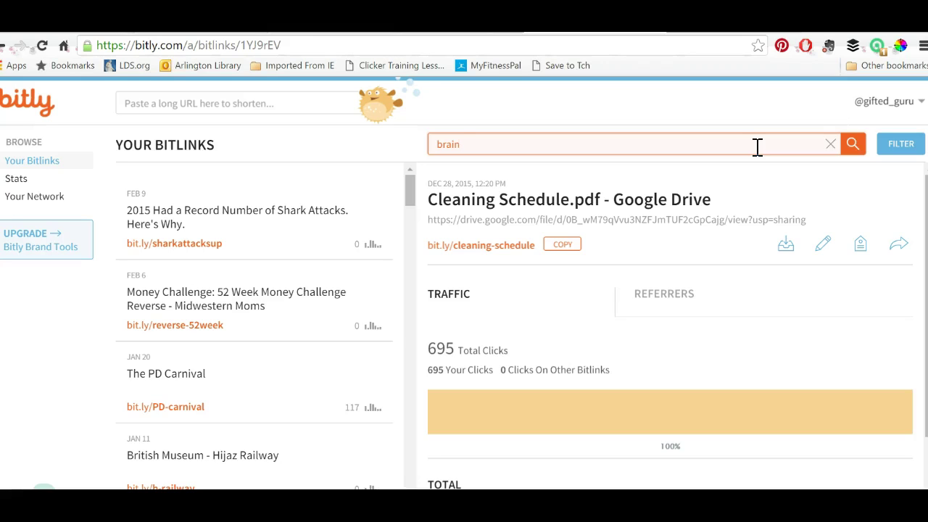
pyautogui.press('Return')
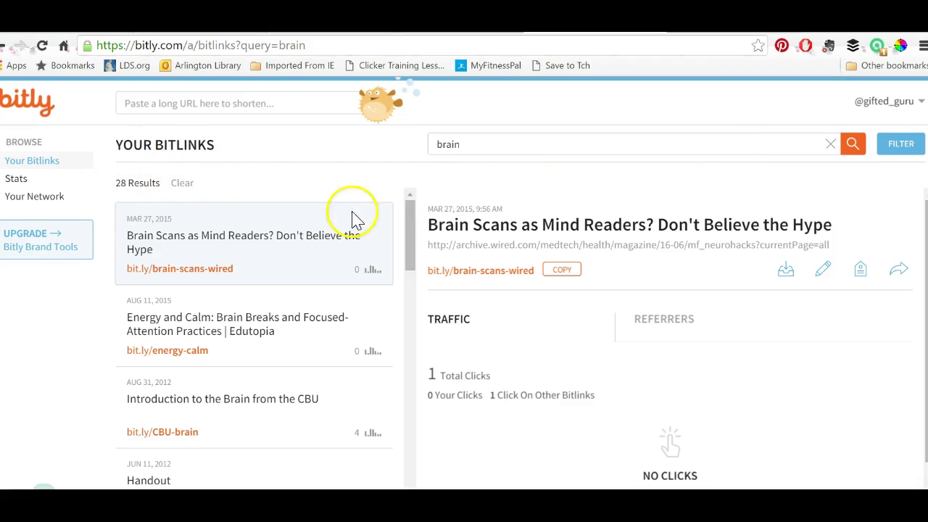
pyautogui.moveTo(410, 206); pyautogui.dragTo(411, 213)
pyautogui.moveTo(414, 238); pyautogui.dragTo(420, 274)
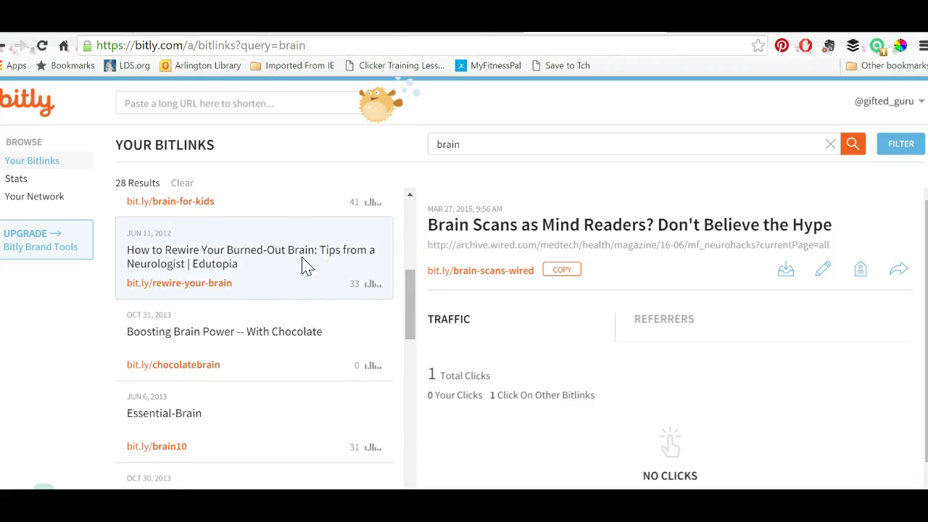
pyautogui.click(304, 266)
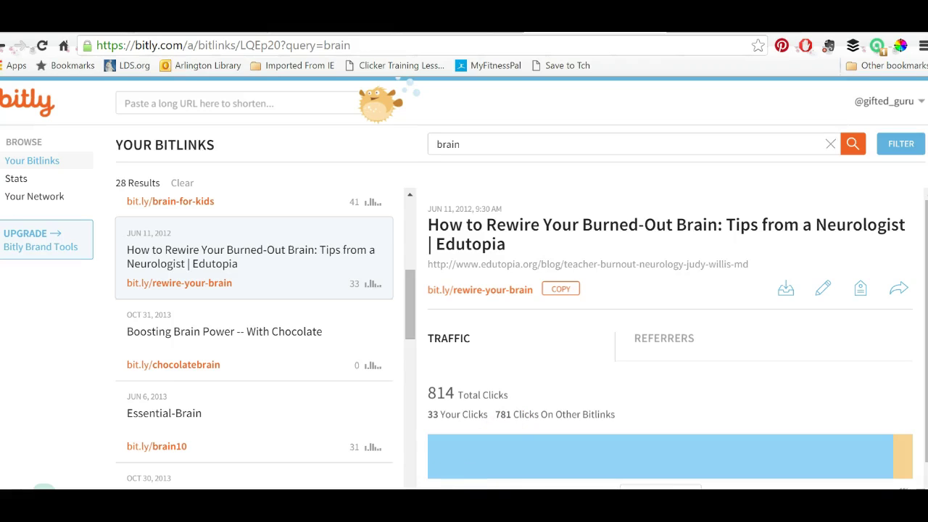
# On the bitly.com home page window, paste the shark-attack article URL to shorten it
pyautogui.moveTo(444, 507)
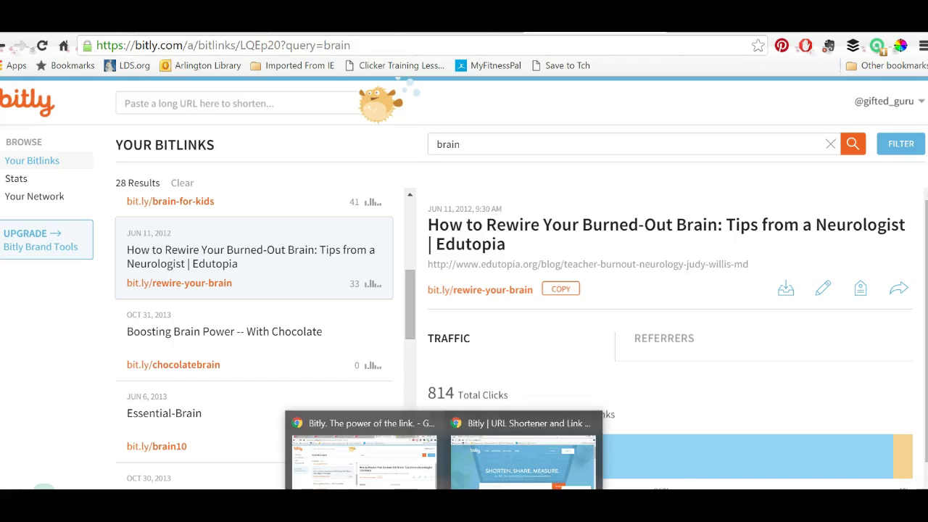
pyautogui.click(498, 467)
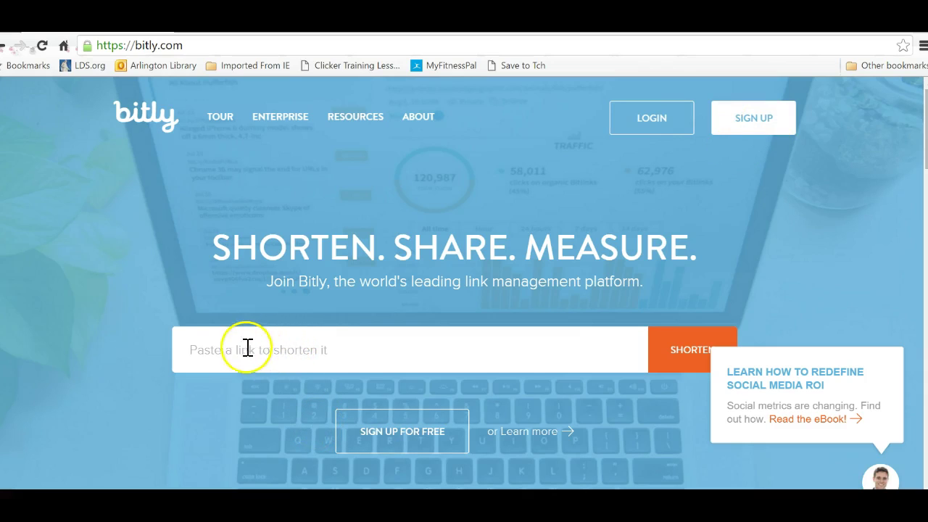
pyautogui.click(225, 344)
pyautogui.hotkey('ctrl', 'v')
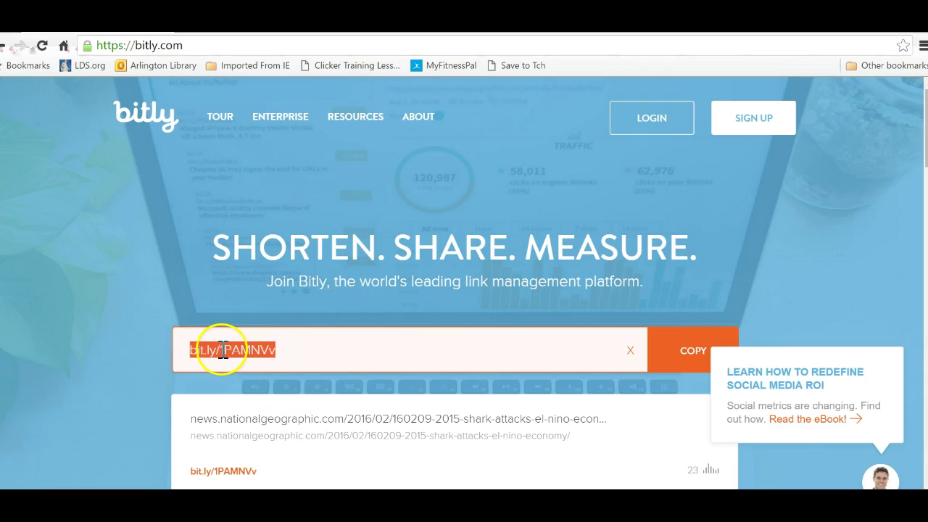
# Highlight the random back-half 1PAMNVv of the new short link, then clear the selection
pyautogui.click(222, 350)
pyautogui.moveTo(222, 350); pyautogui.dragTo(294, 350)
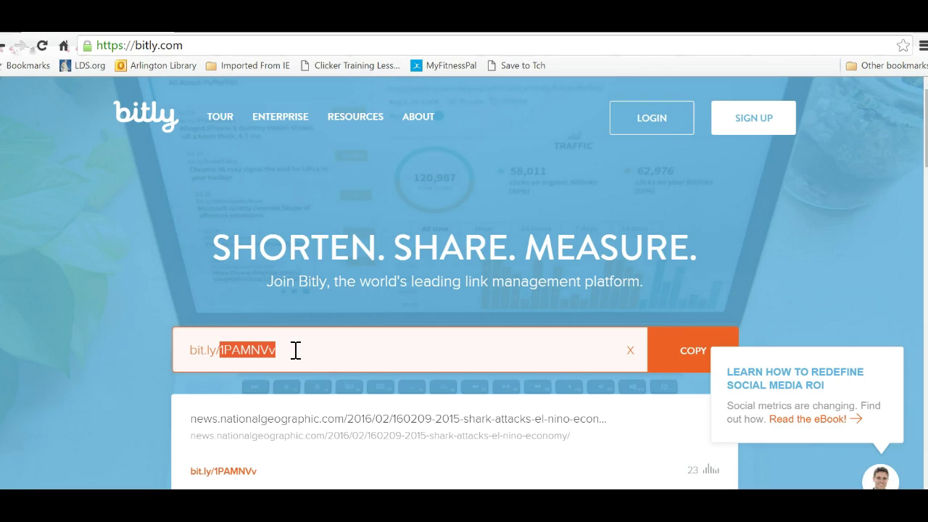
pyautogui.click(711, 151)
pyautogui.moveTo(736, 138); pyautogui.dragTo(433, 174)
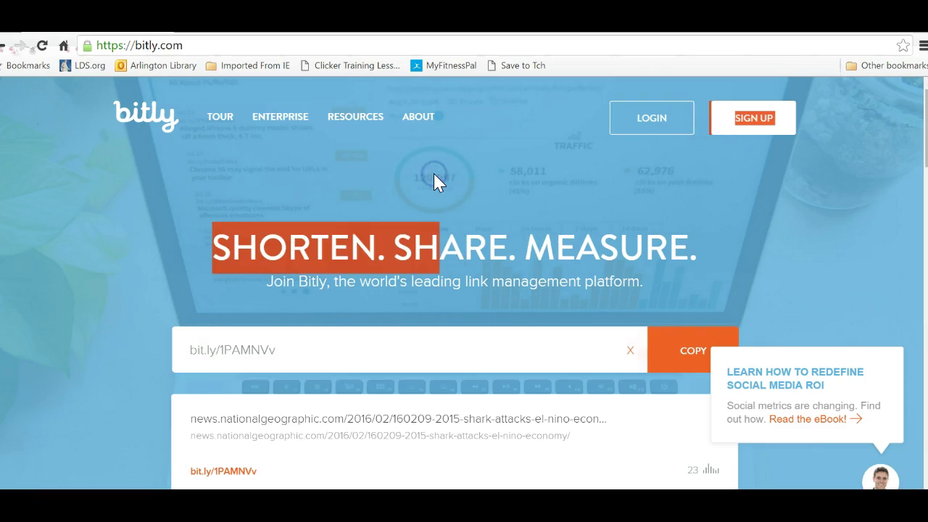
pyautogui.click(433, 176)
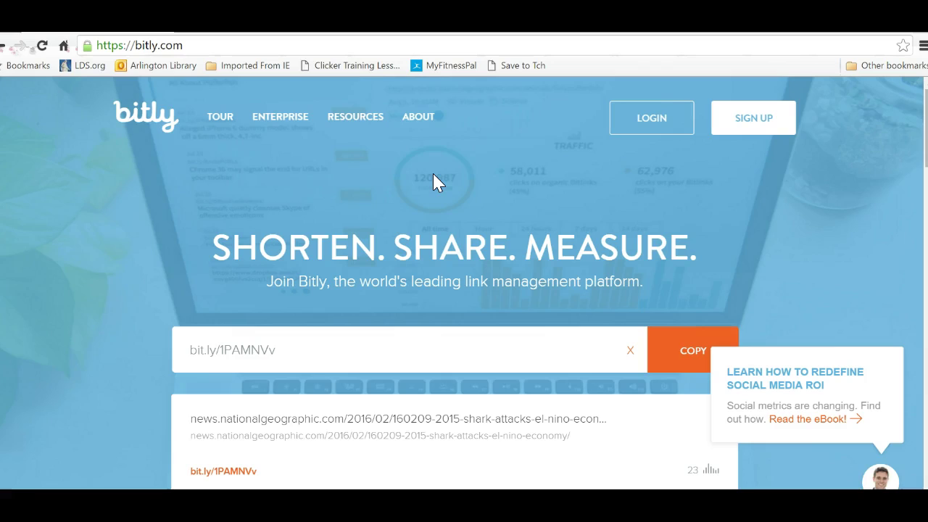
pyautogui.click(356, 226)
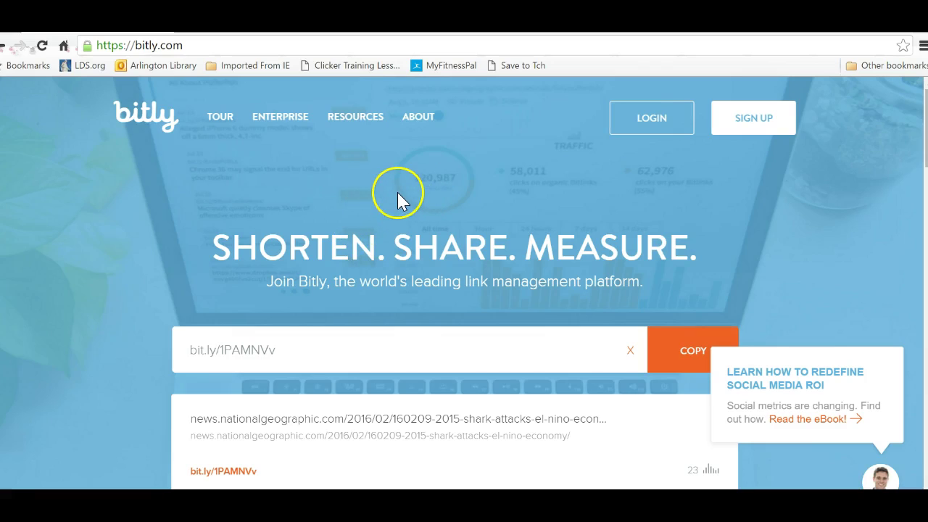